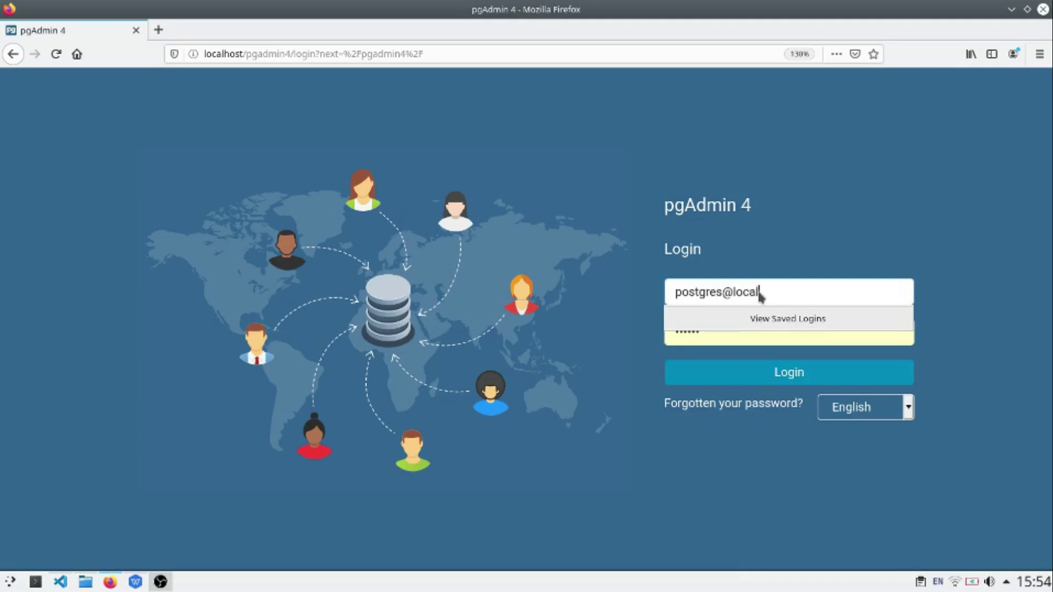
Step: Log in to pgAdmin 4 with the account password and decline saving the login
key("Tab")
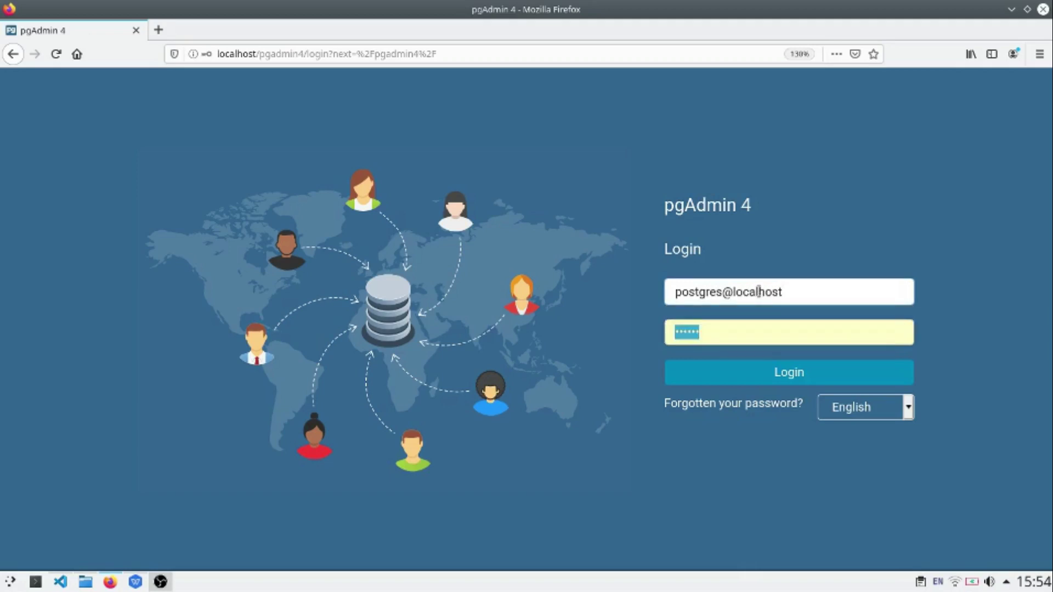
type("123456")
left_click(799, 380)
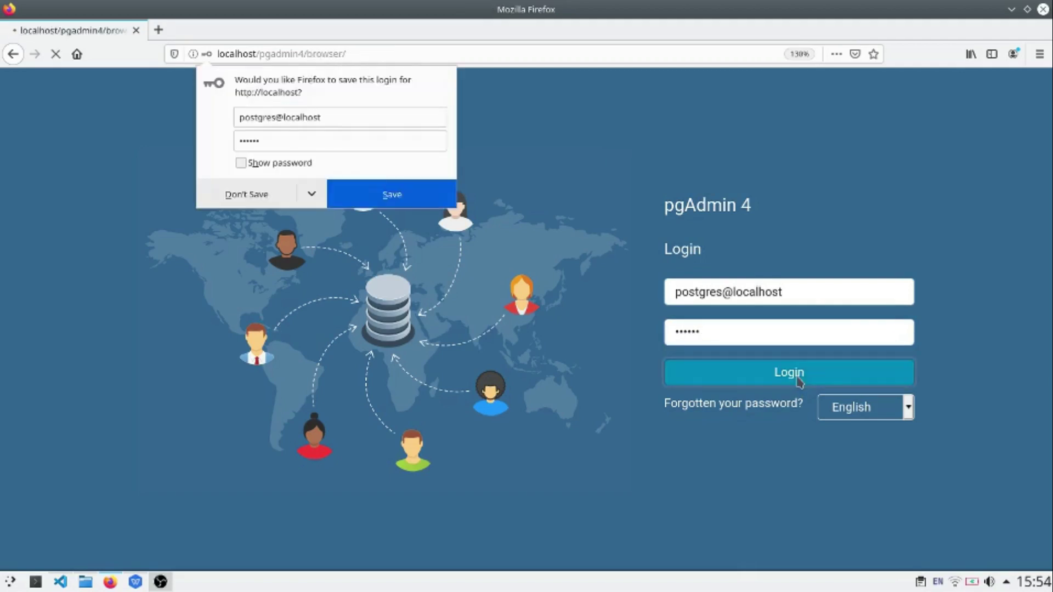
left_click(254, 193)
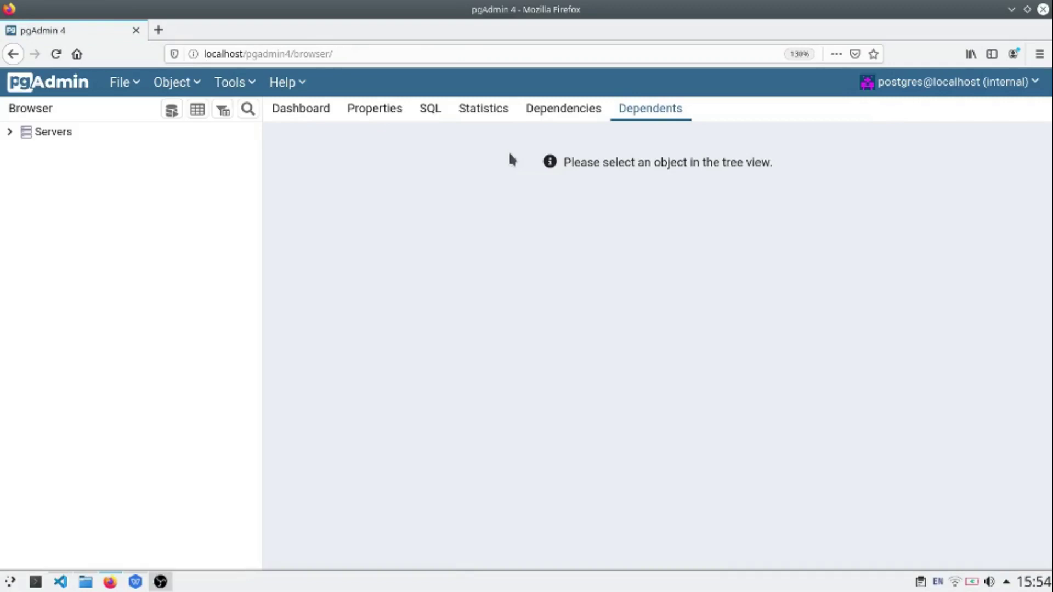
Step: Expand Servers and db_blog down to the public schema's Tables list
left_click(11, 136)
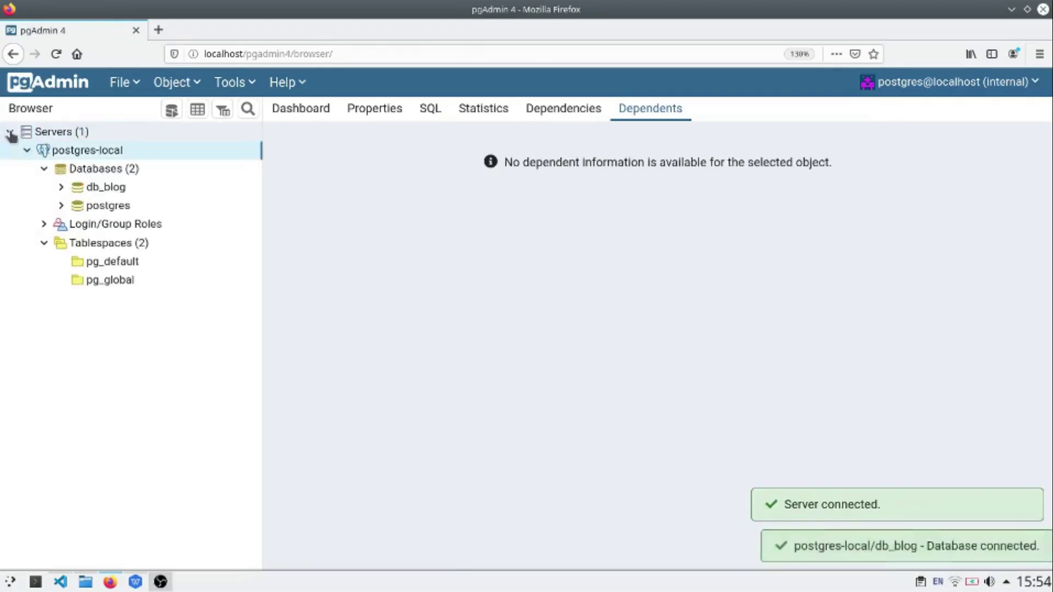
left_click(61, 189)
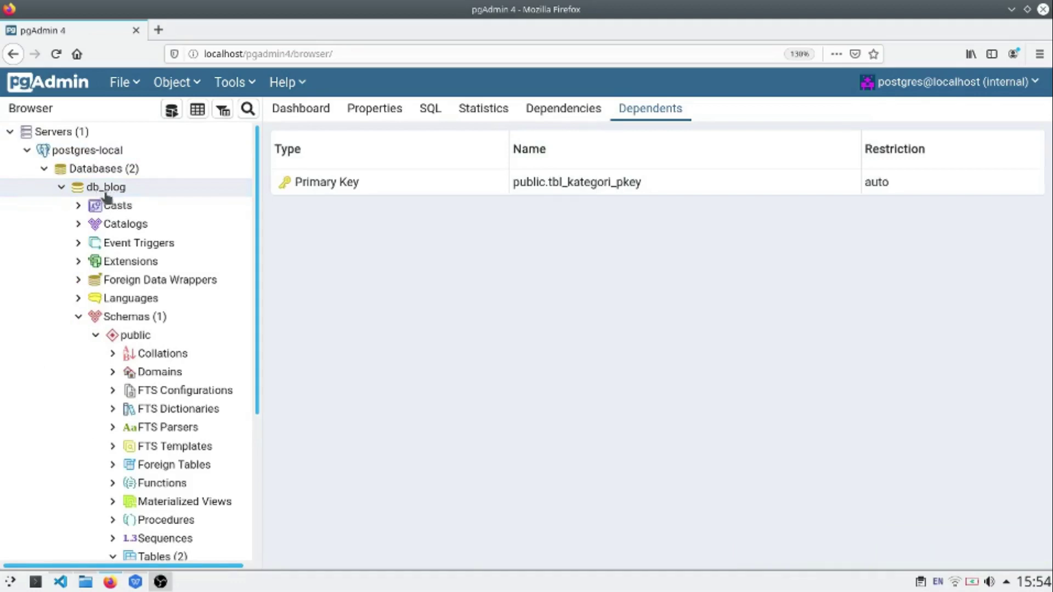
left_click_drag(256, 217, 260, 317)
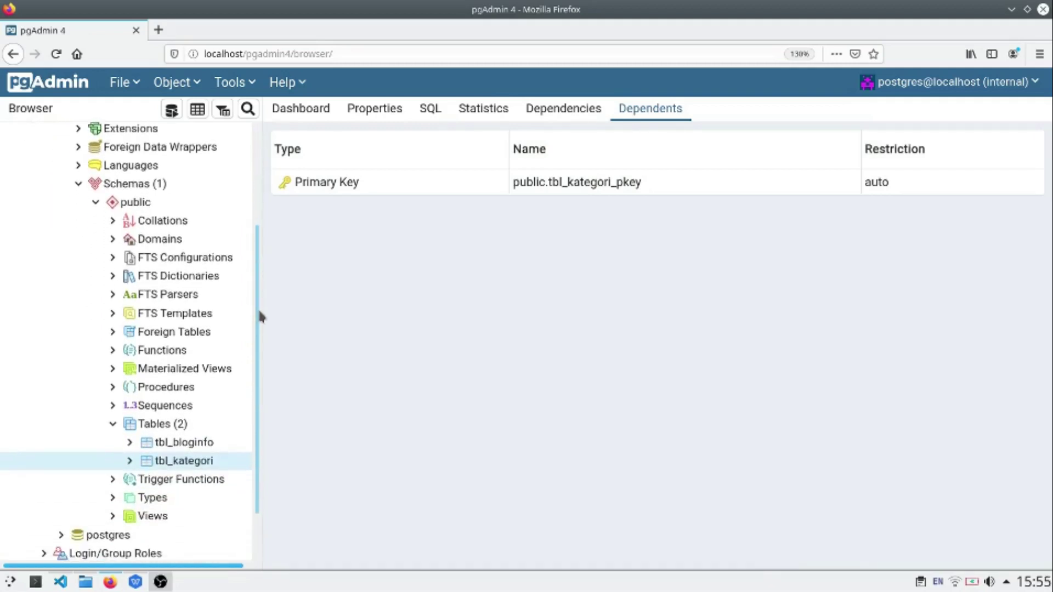
left_click_drag(258, 373, 249, 420)
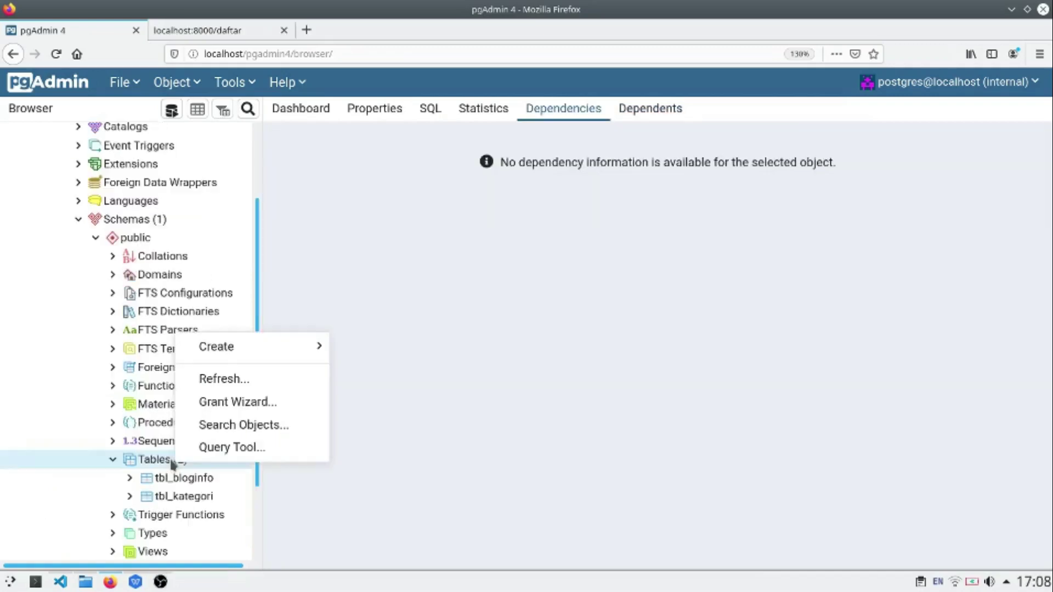
Step: Create a new table in the public schema and name it tbl_user
mouse_move(269, 348)
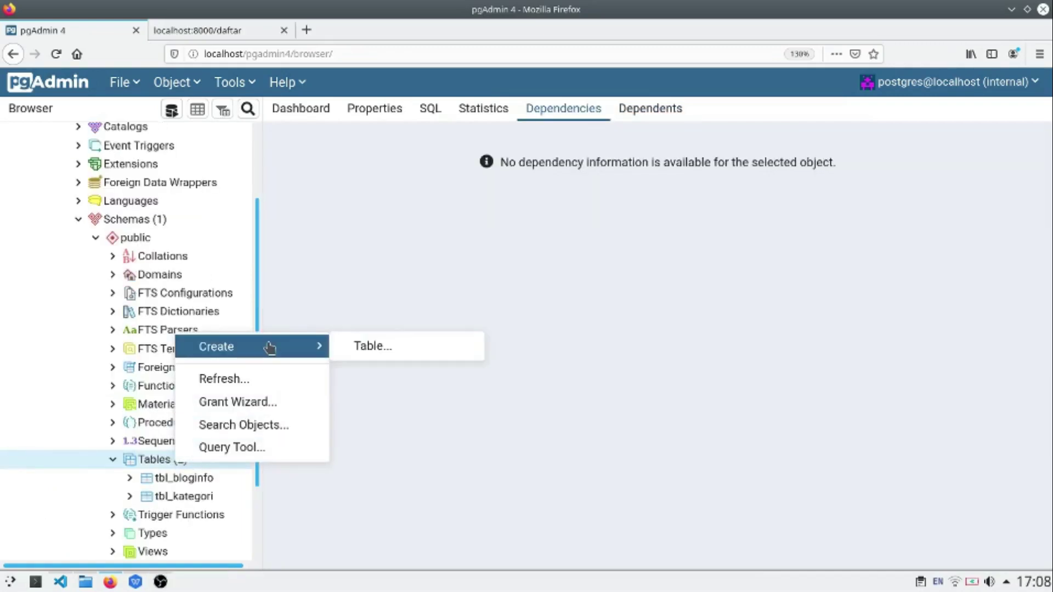
left_click(416, 348)
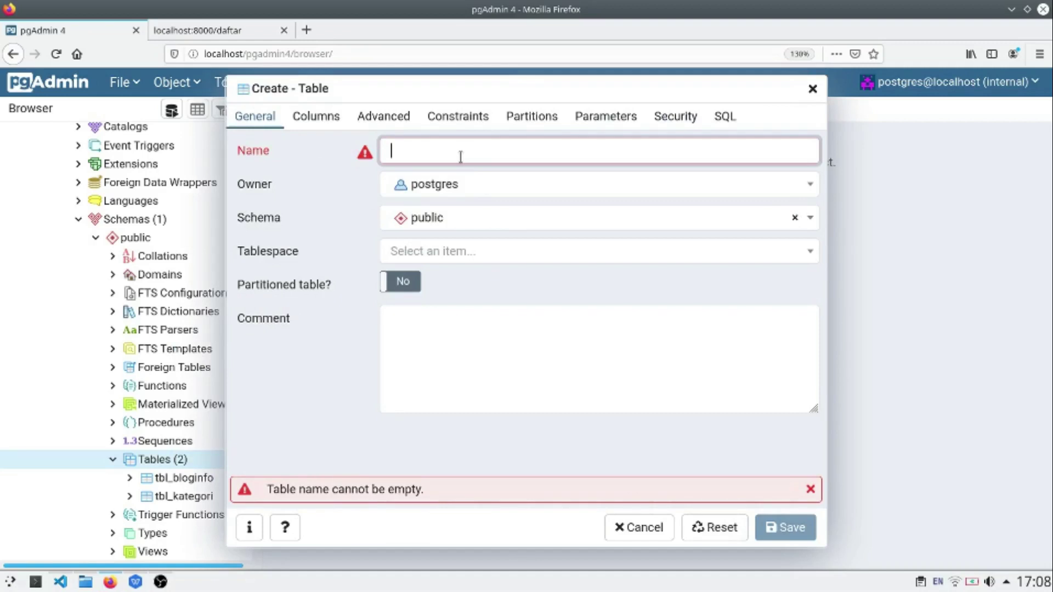
type("tbl_")
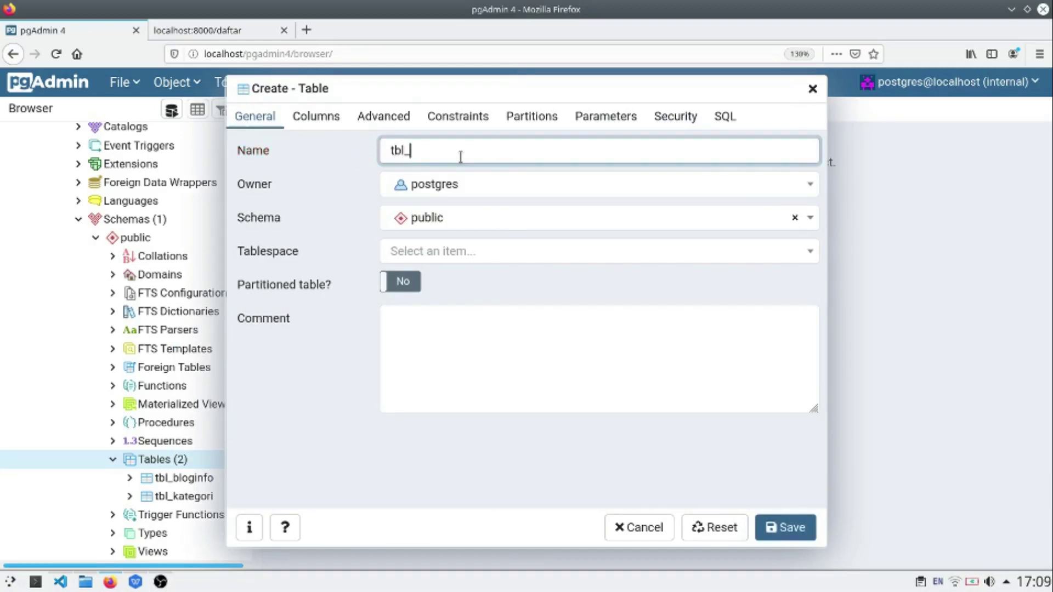
type("user")
Step: Add a username column of character varying(50), not null, as the primary key
left_click(318, 119)
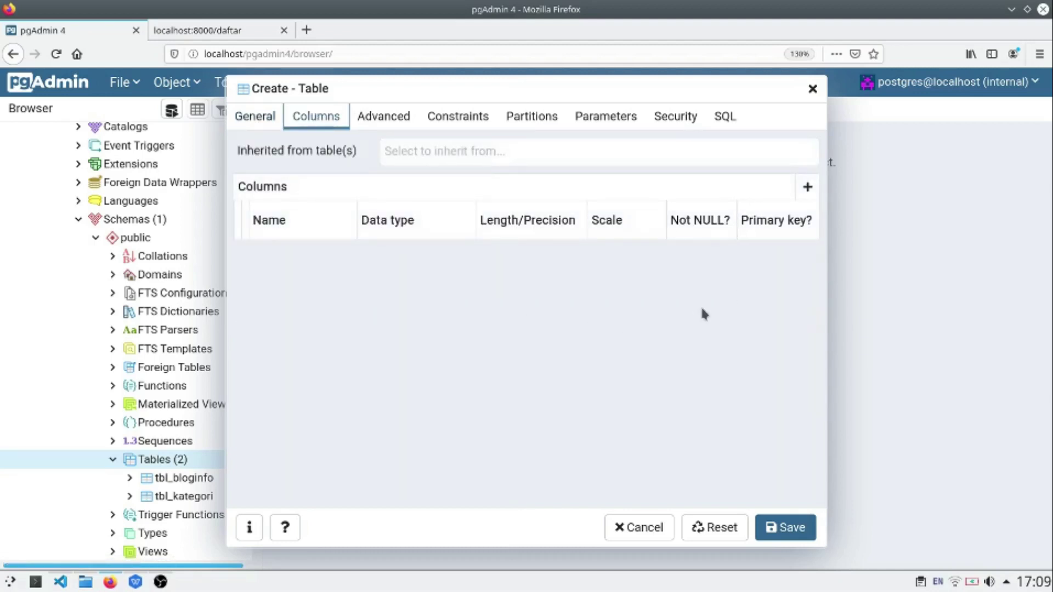
left_click(808, 189)
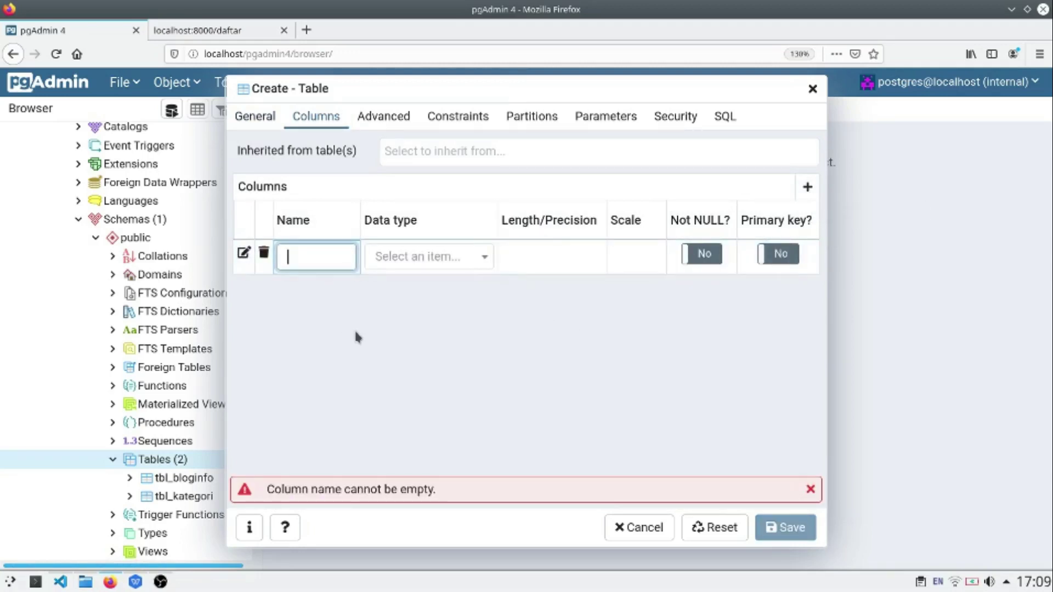
type("username")
left_click(464, 263)
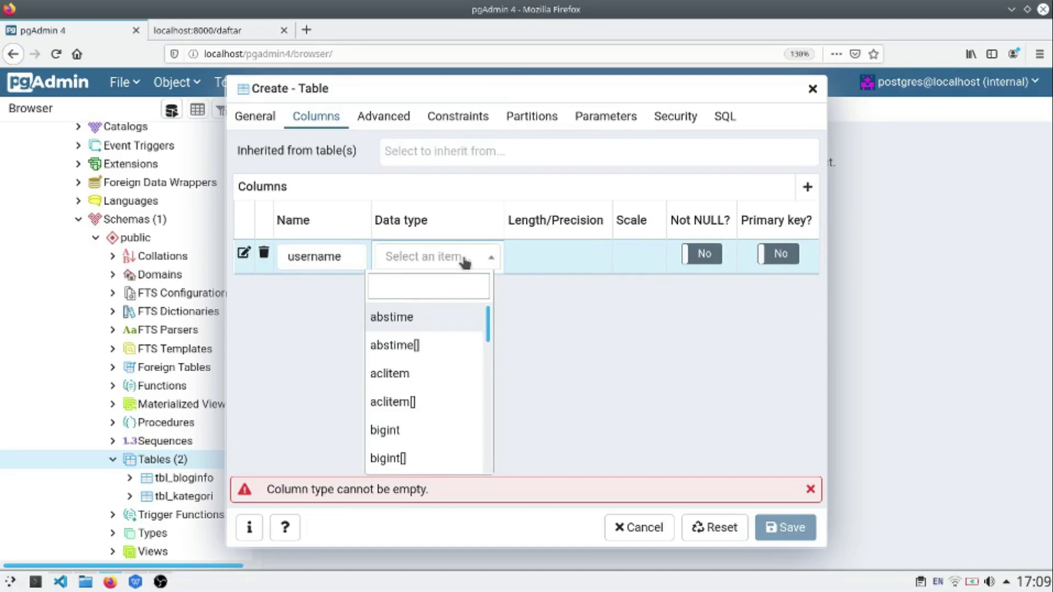
type("var")
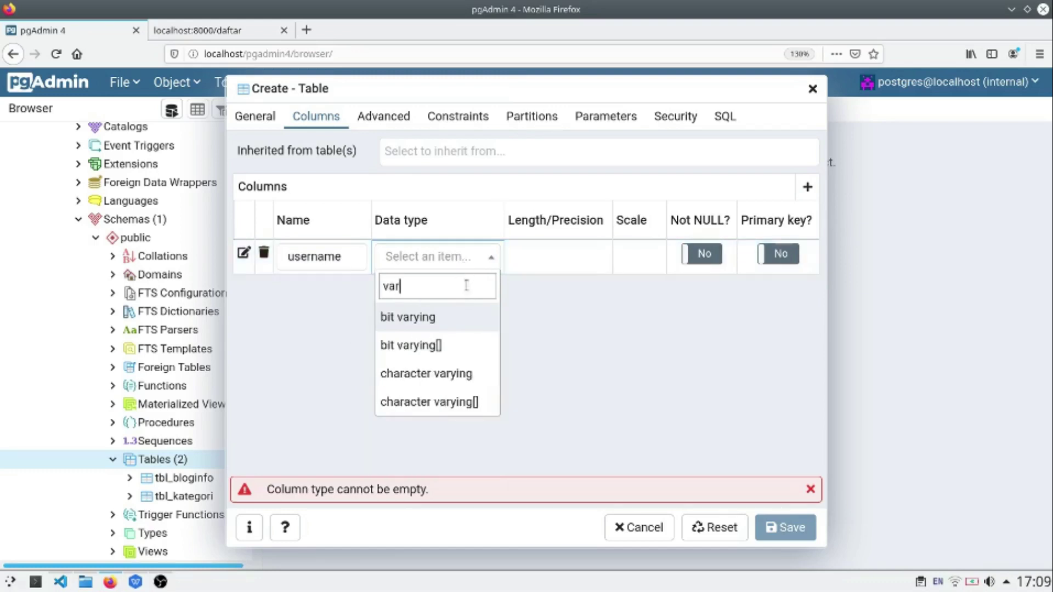
left_click(466, 376)
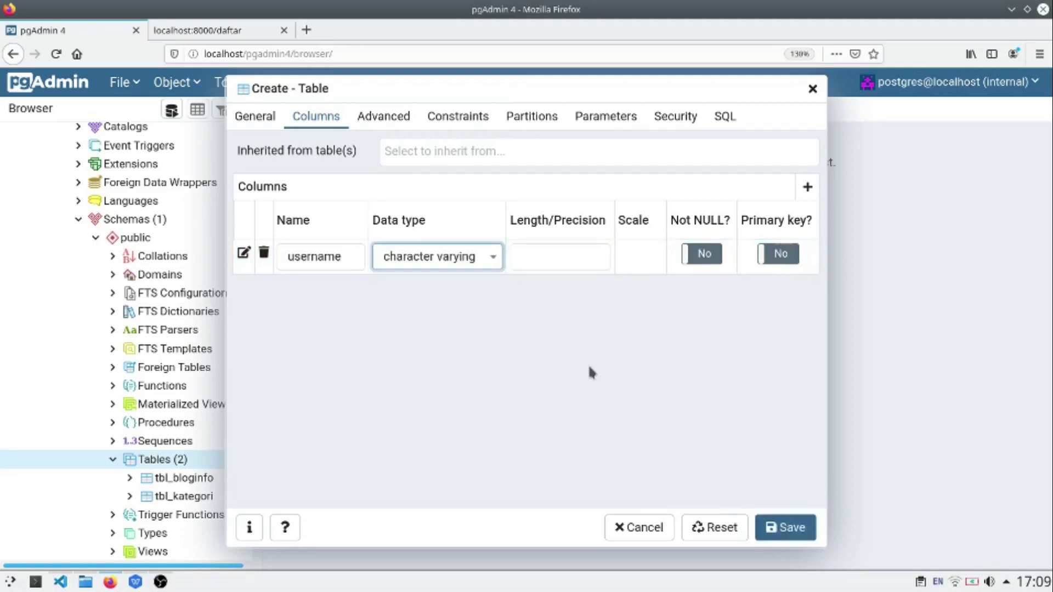
left_click(552, 262)
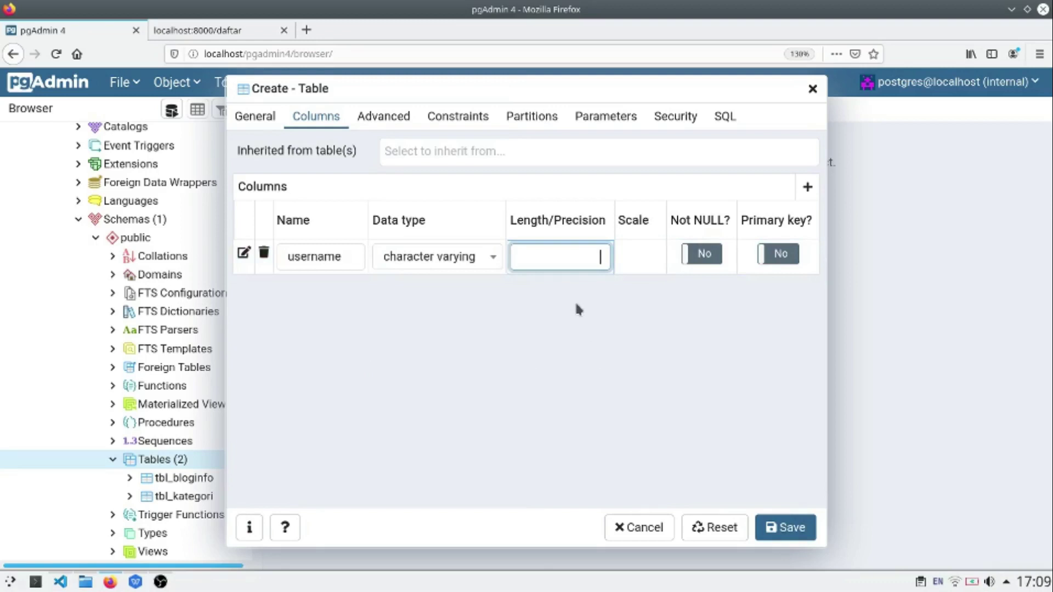
type("50")
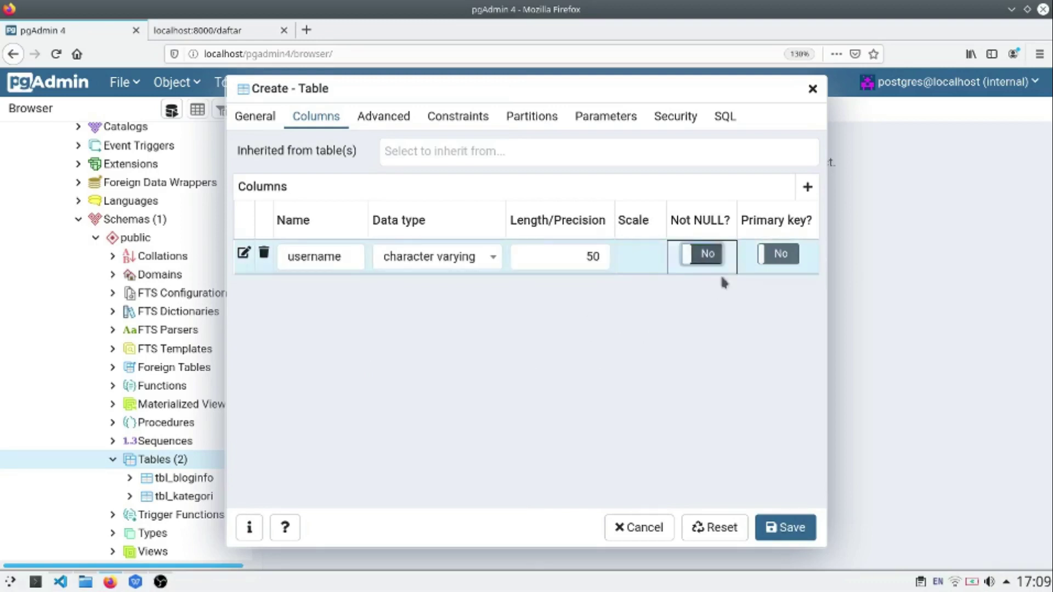
left_click(705, 254)
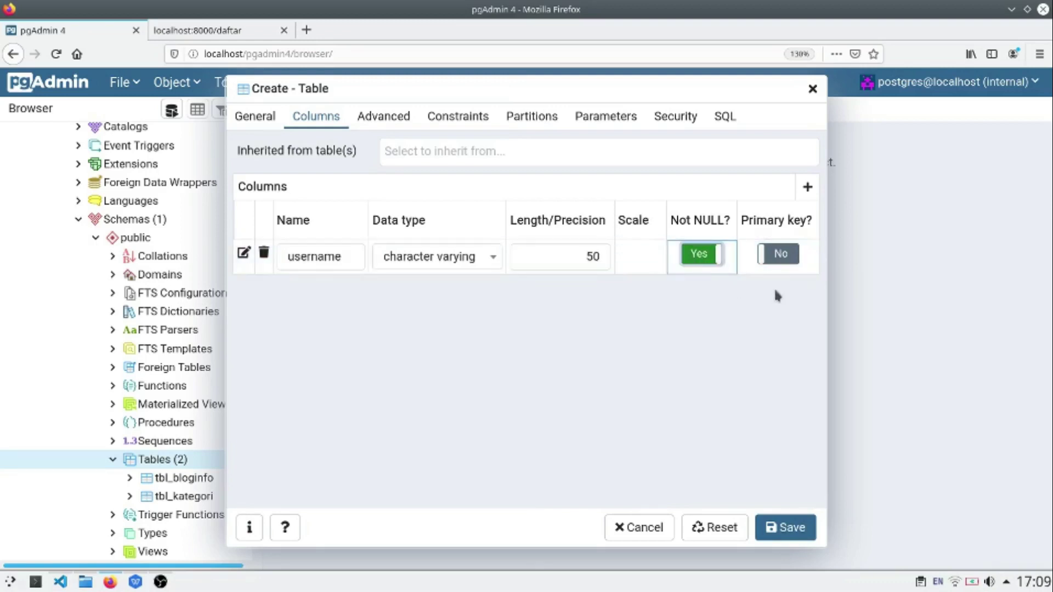
left_click(779, 254)
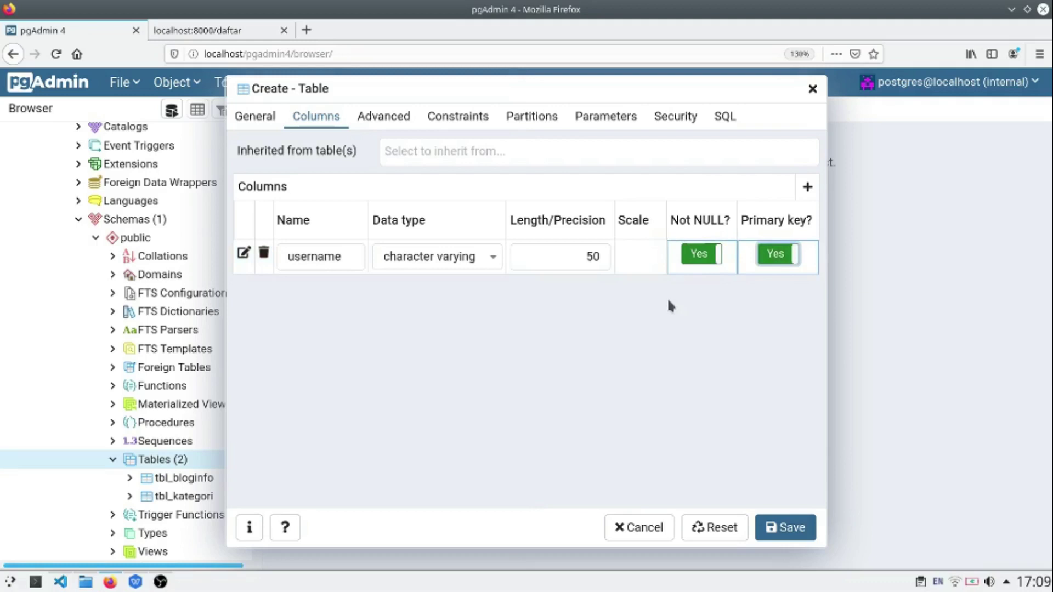
Step: Add a fullname column of character varying(100) that disallows nulls
left_click(807, 188)
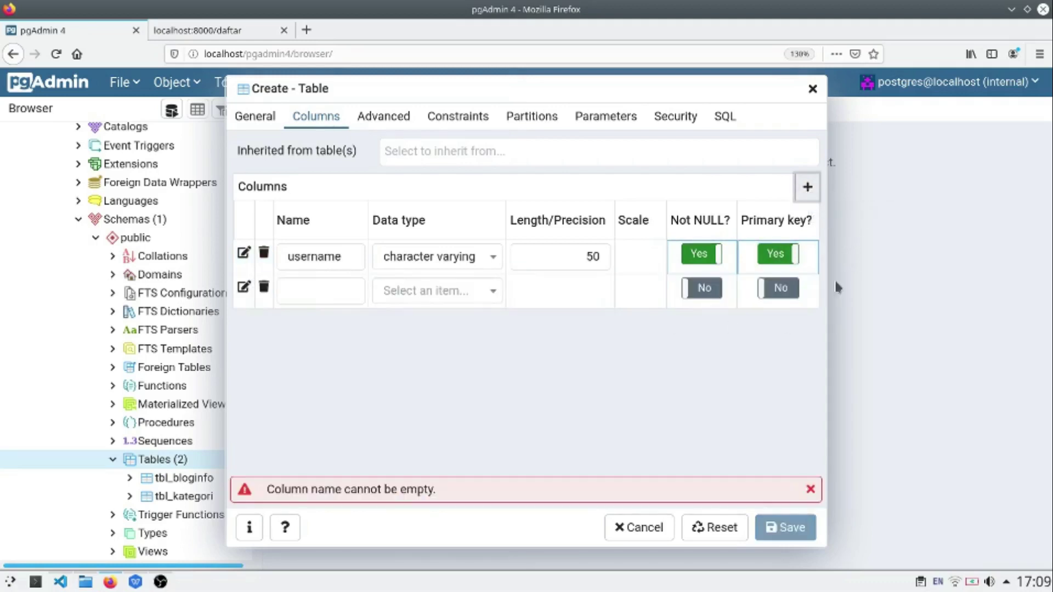
left_click(314, 285)
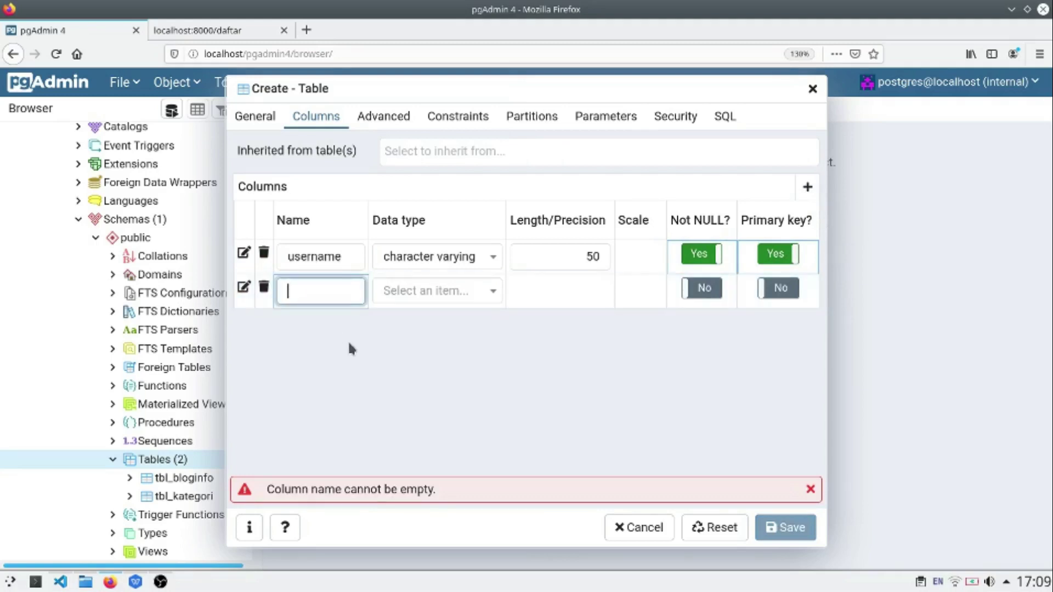
type("fullname")
left_click(430, 302)
type("cah")
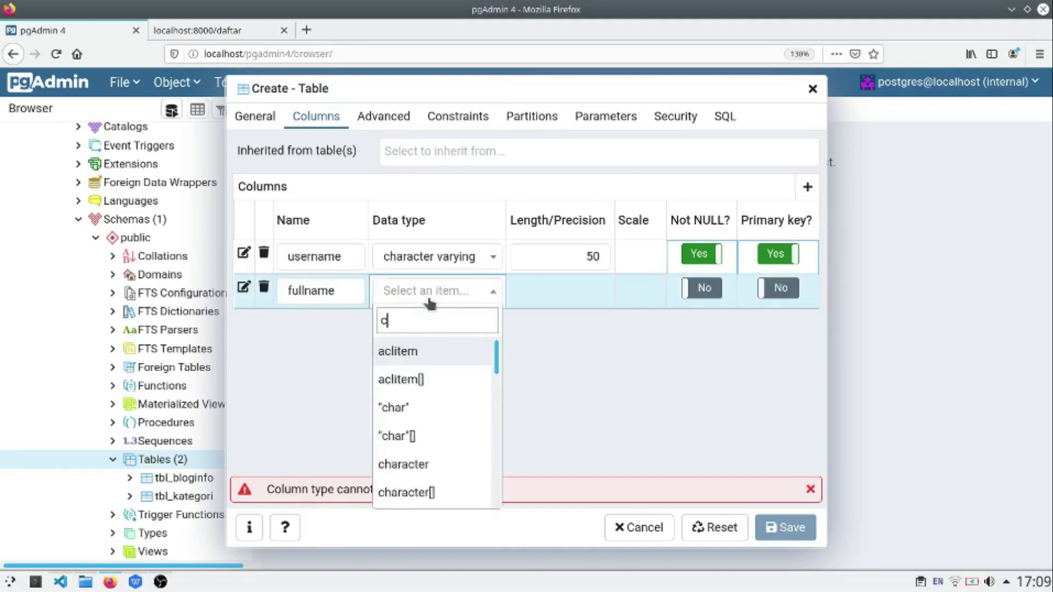
key("BackSpace")
key("BackSpace")
type("har")
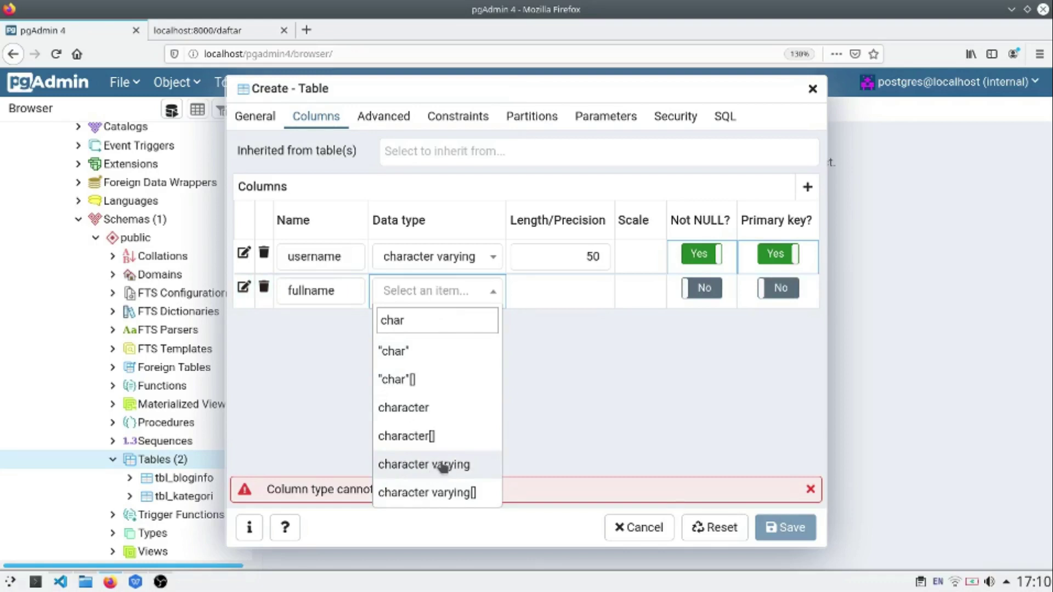
left_click(443, 465)
left_click(568, 292)
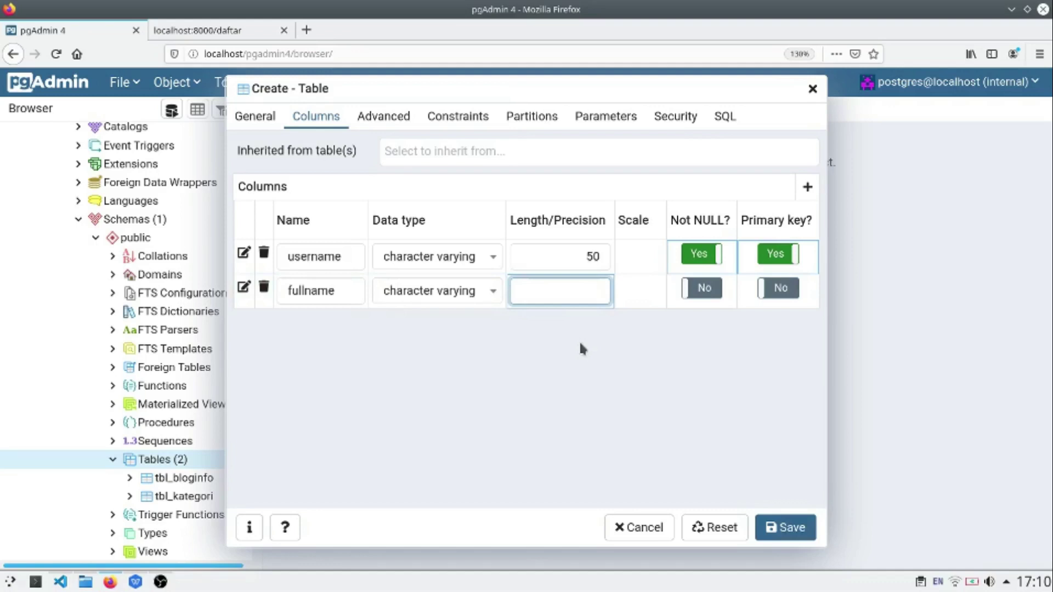
type("100")
left_click(715, 306)
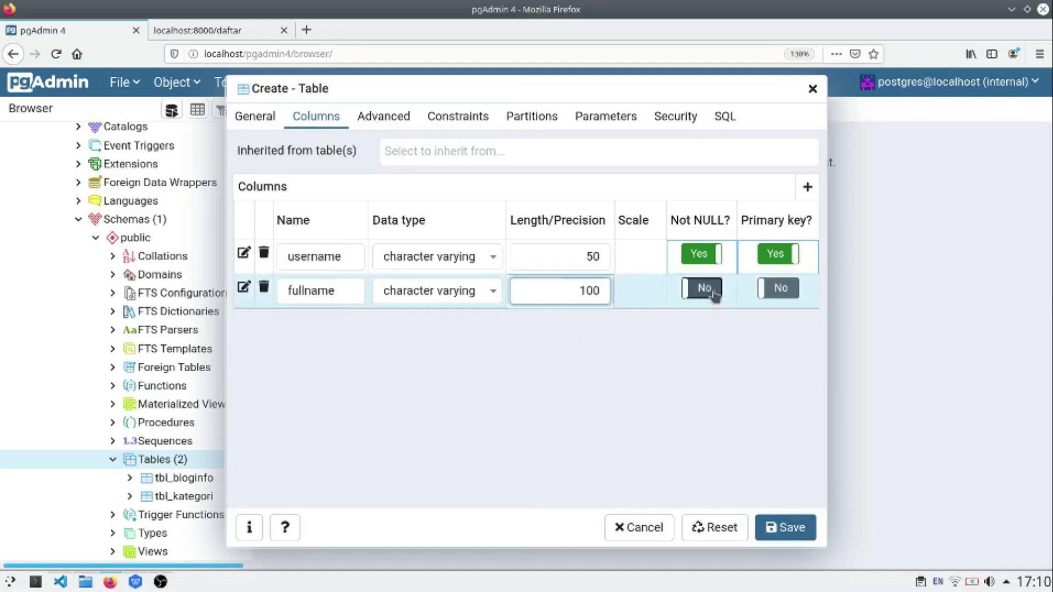
left_click(707, 289)
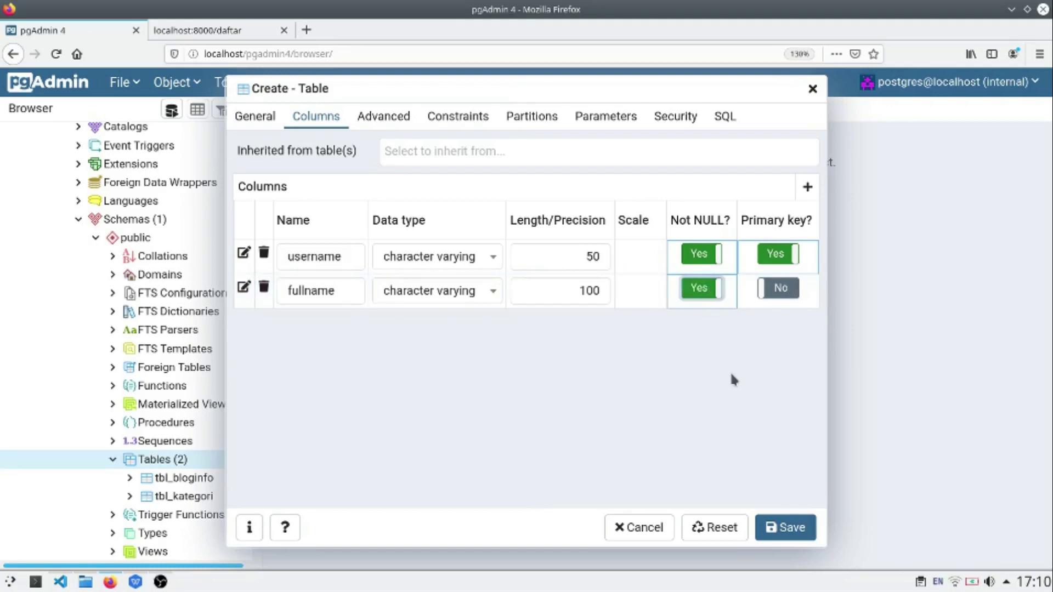
Step: Add a third column named paswd with data type text and Not NULL on
left_click(808, 187)
left_click(290, 326)
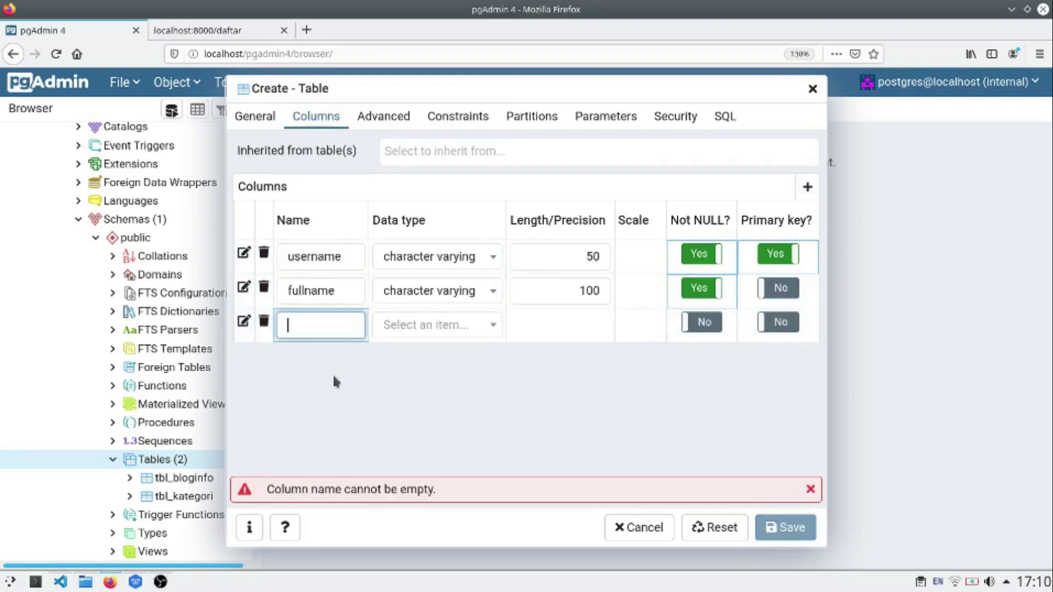
type("paswd")
left_click(428, 330)
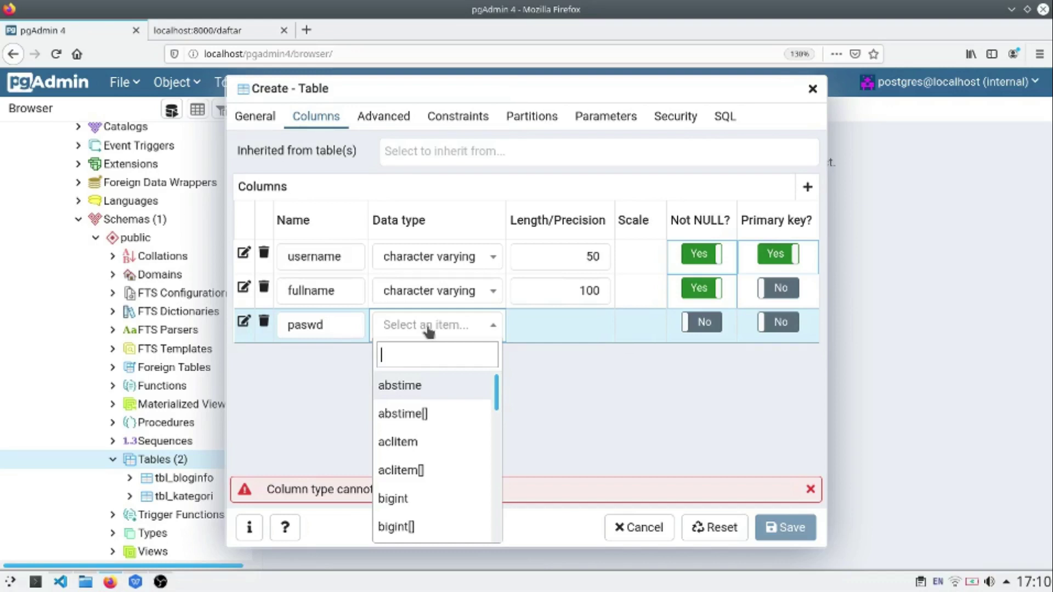
type("tex")
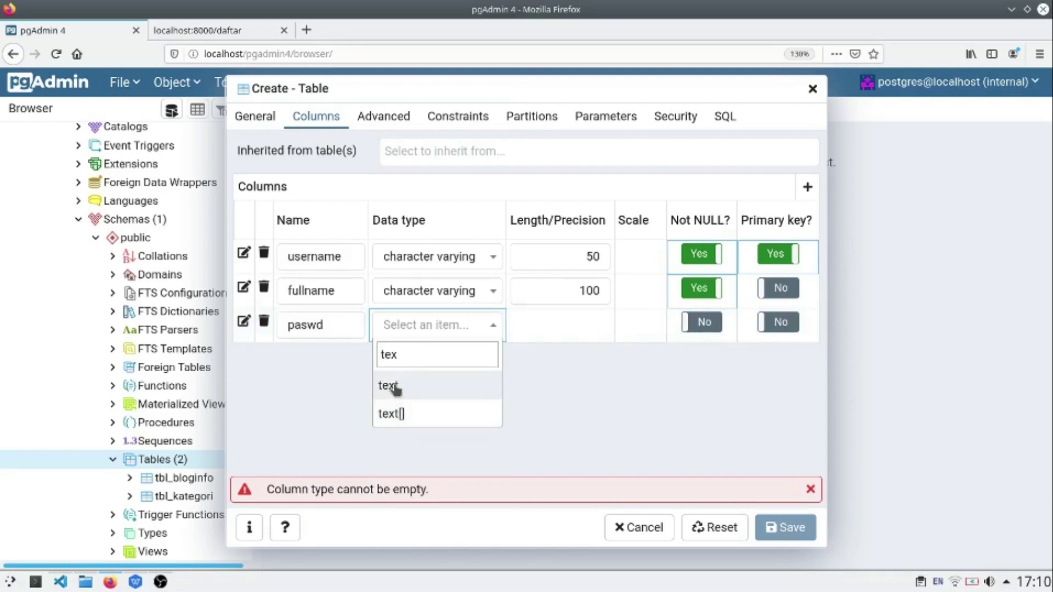
key("Return")
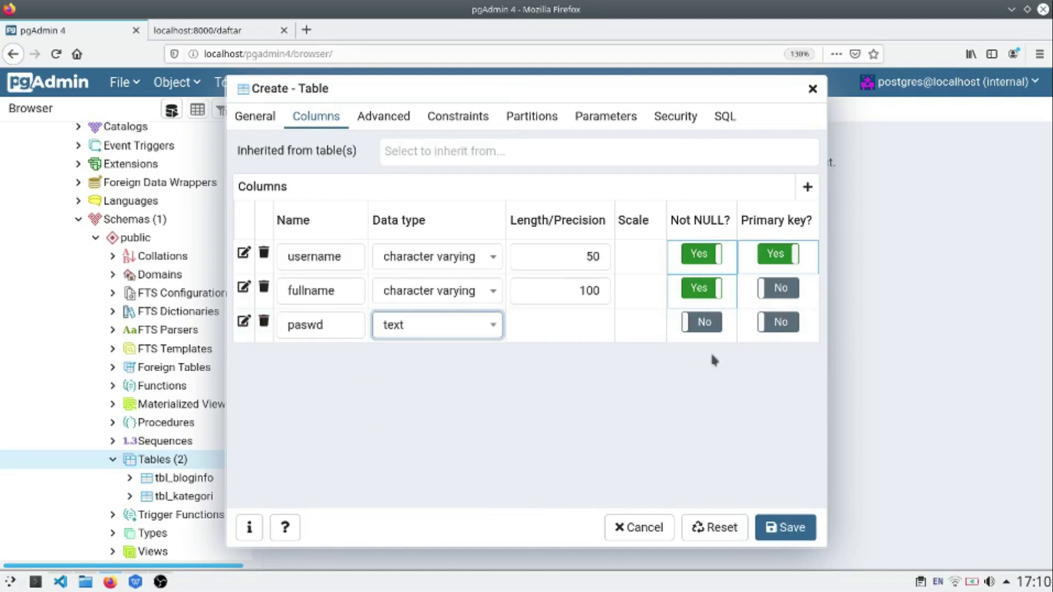
left_click(717, 329)
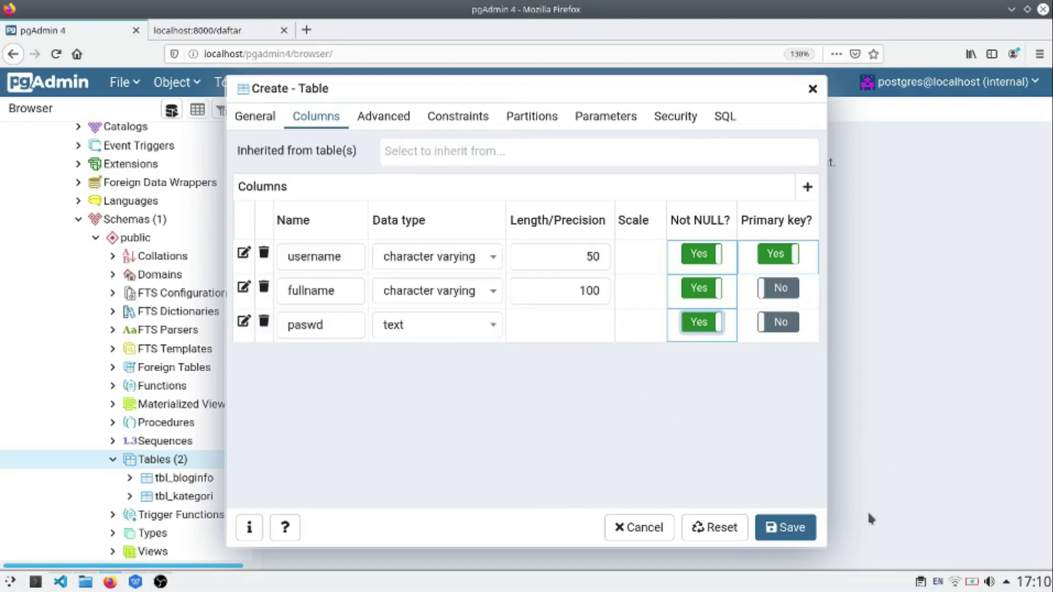
Step: Save the tbl_user table and scroll the Browser tree to show it
left_click(801, 530)
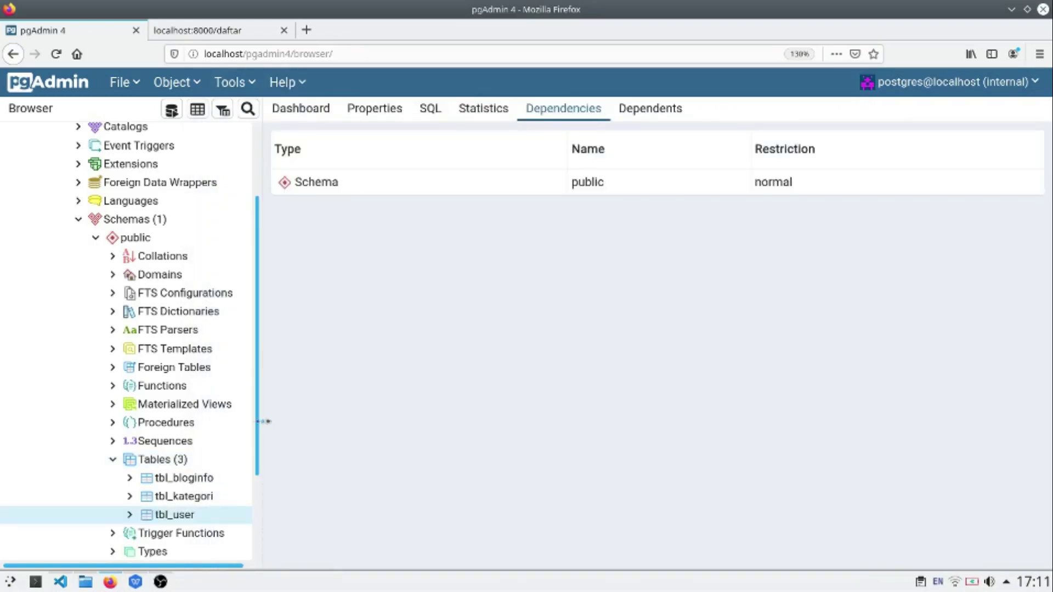
left_click_drag(255, 413, 266, 453)
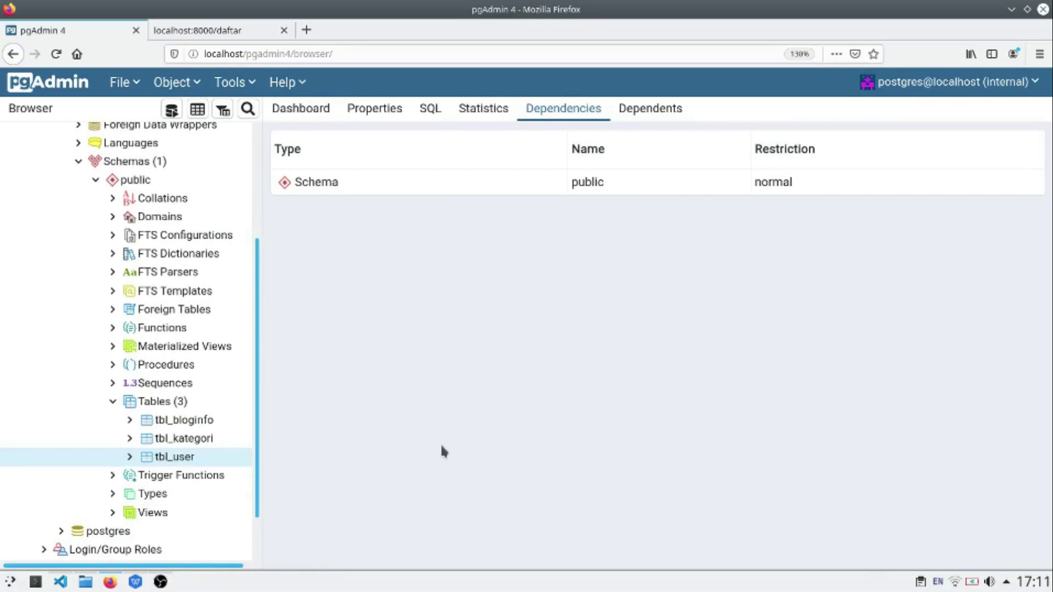
Step: Generate an INSERT script template for tbl_user from its Scripts menu
right_click(188, 464)
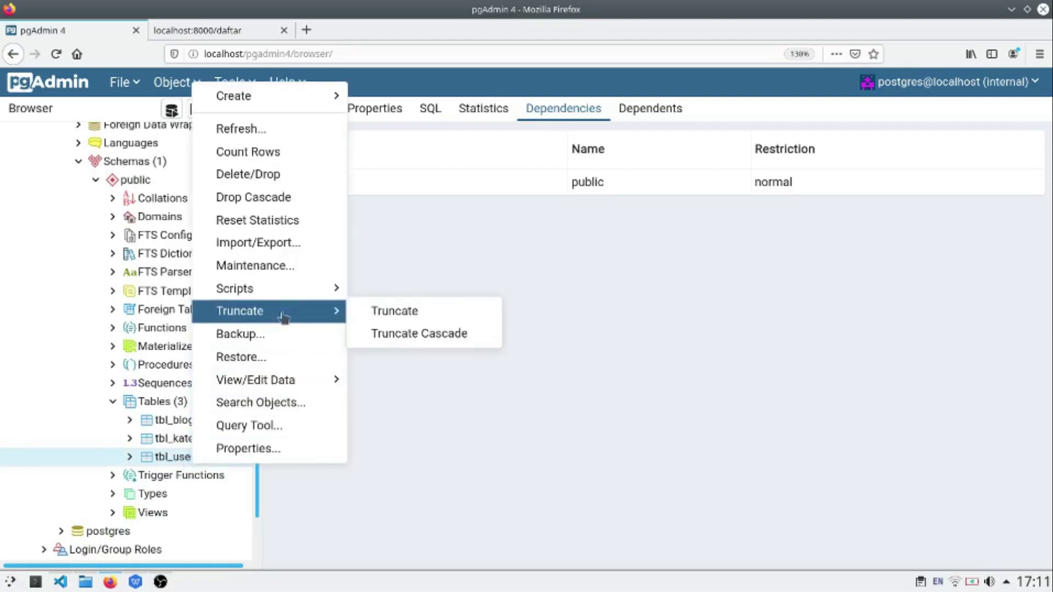
mouse_move(289, 294)
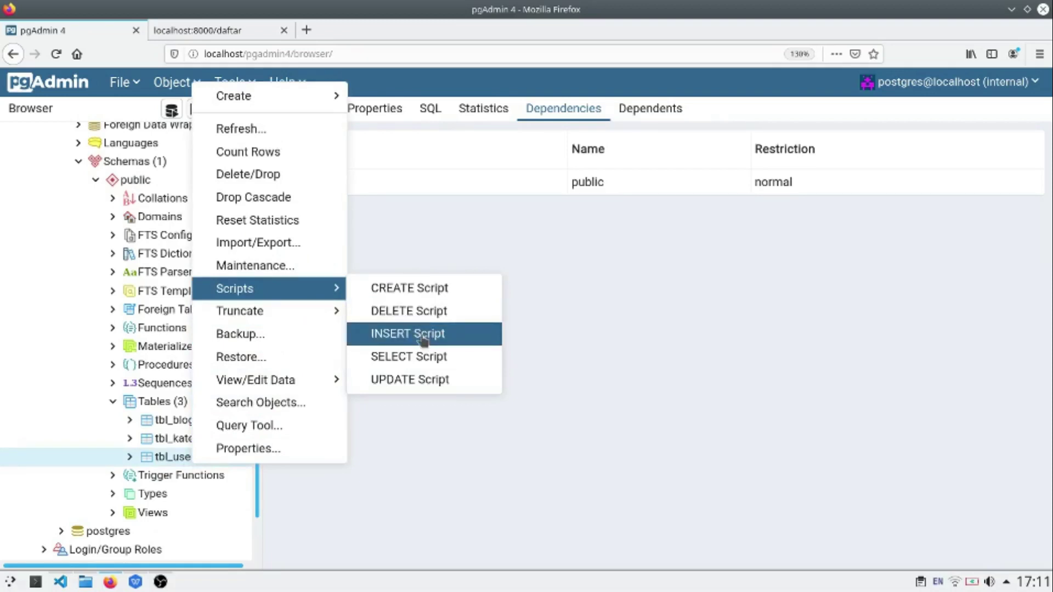
left_click(424, 335)
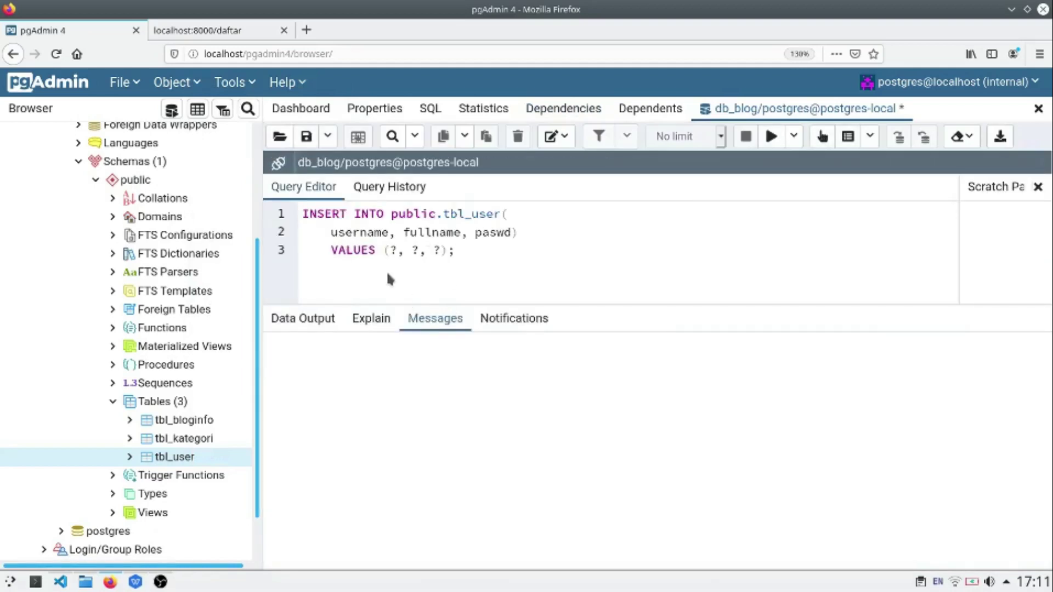
Step: Fill the INSERT values with the user's e-mail, full name and MD5-hashed password, then execute it
left_click(390, 251)
key("shift+Right")
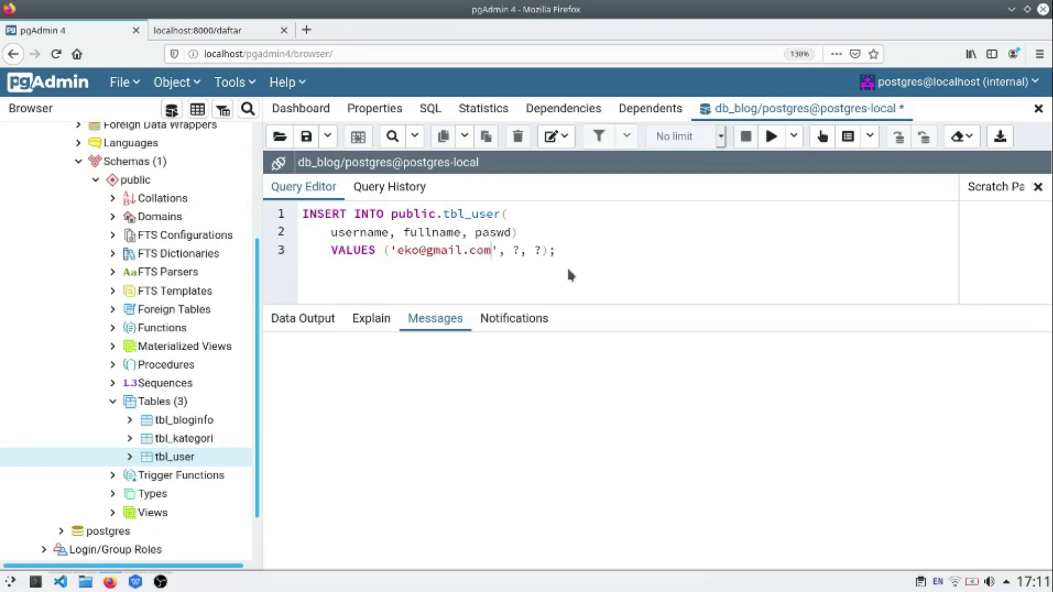
double_click(516, 251)
type("'")
key("Right")
key("Right")
key("Right")
key("shift+Right")
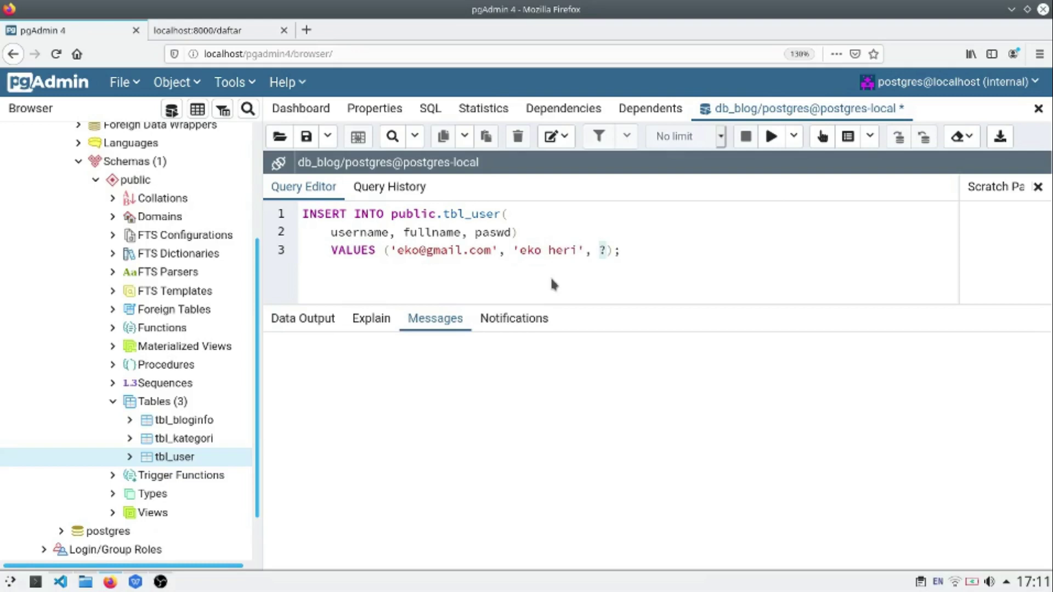
type("MD5('asdqwe")
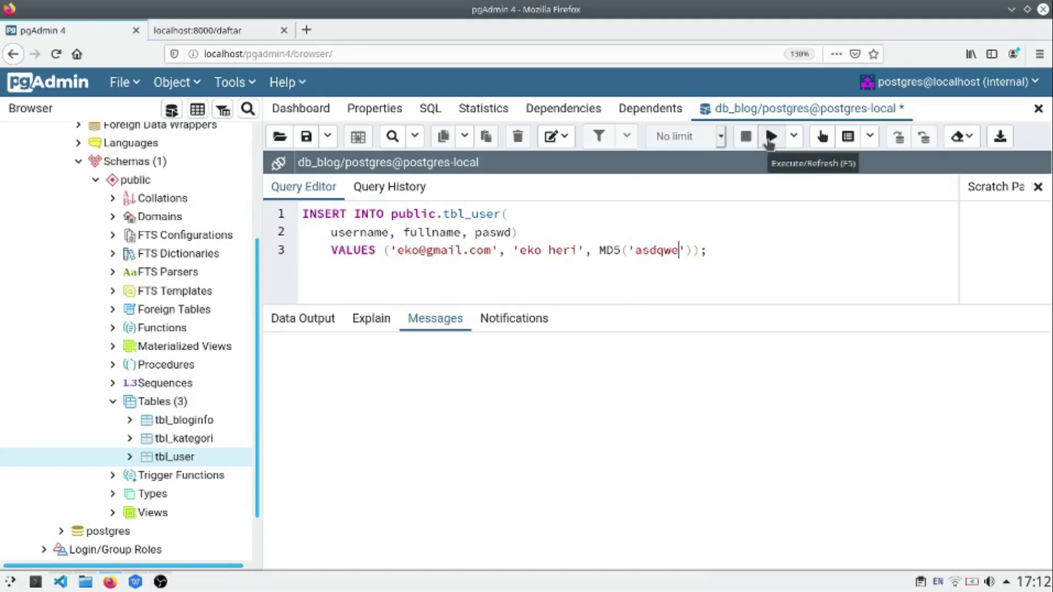
left_click(770, 139)
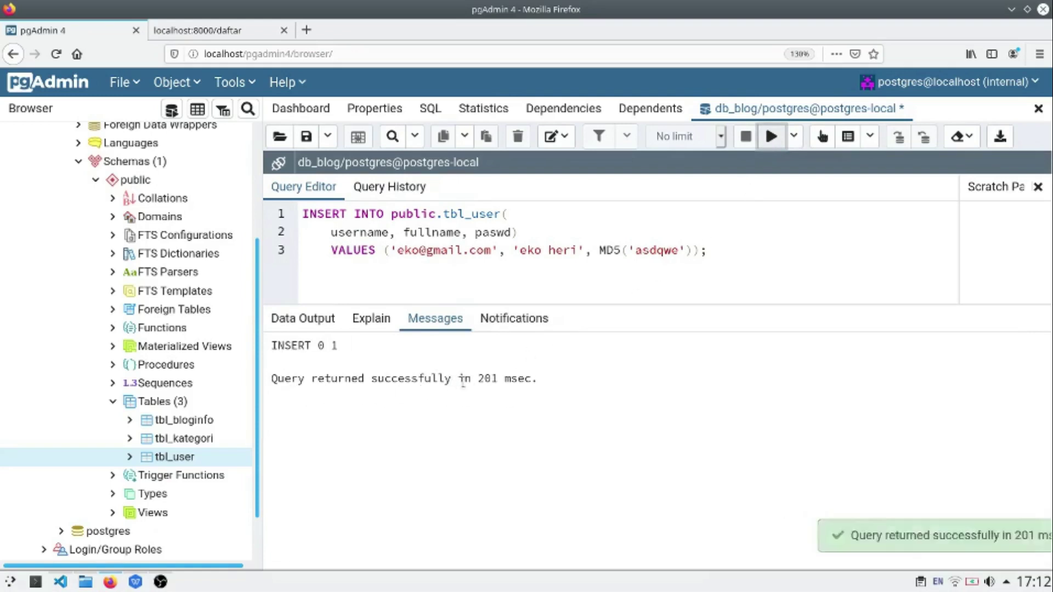
Step: Generate and execute a SELECT script on tbl_user to display the inserted row
right_click(182, 459)
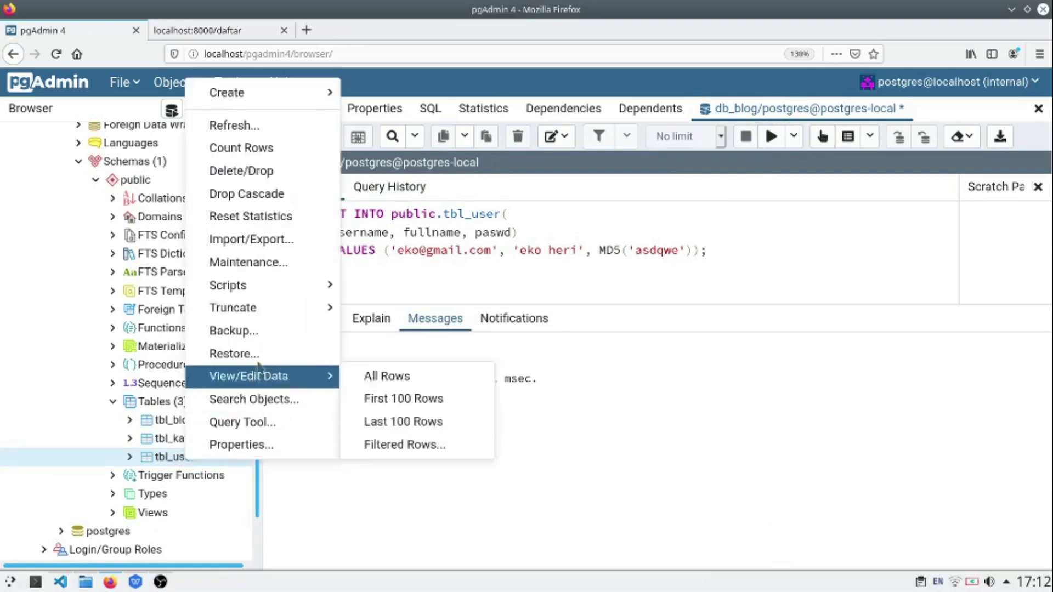
mouse_move(276, 293)
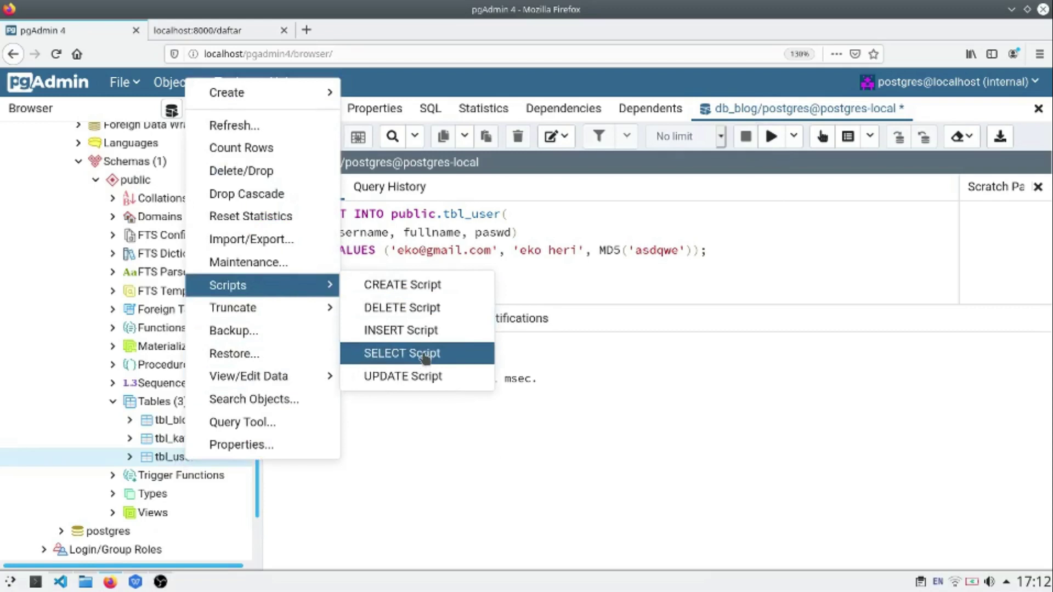
left_click(425, 355)
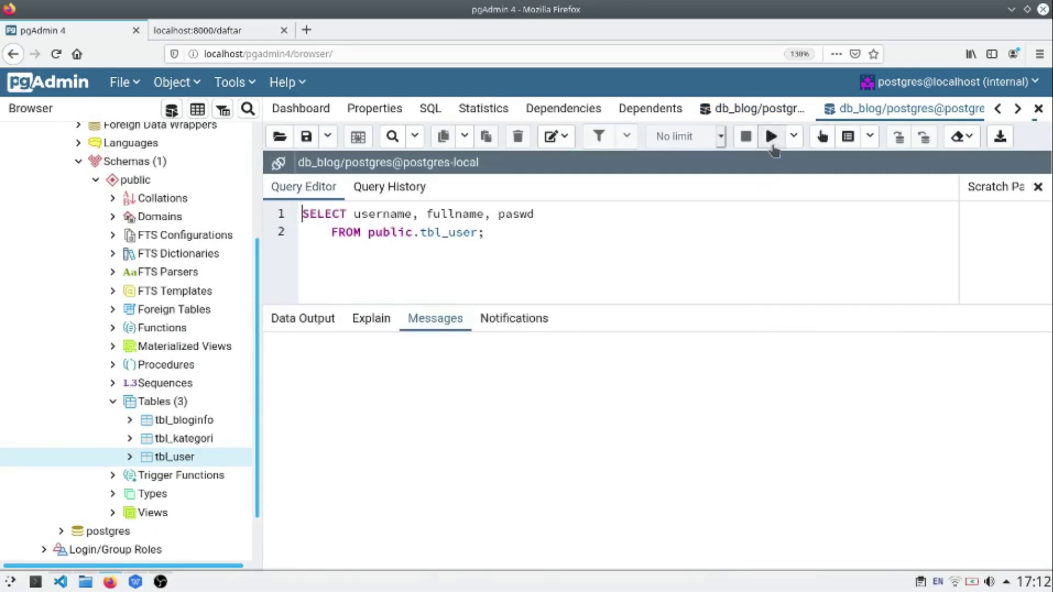
left_click(774, 140)
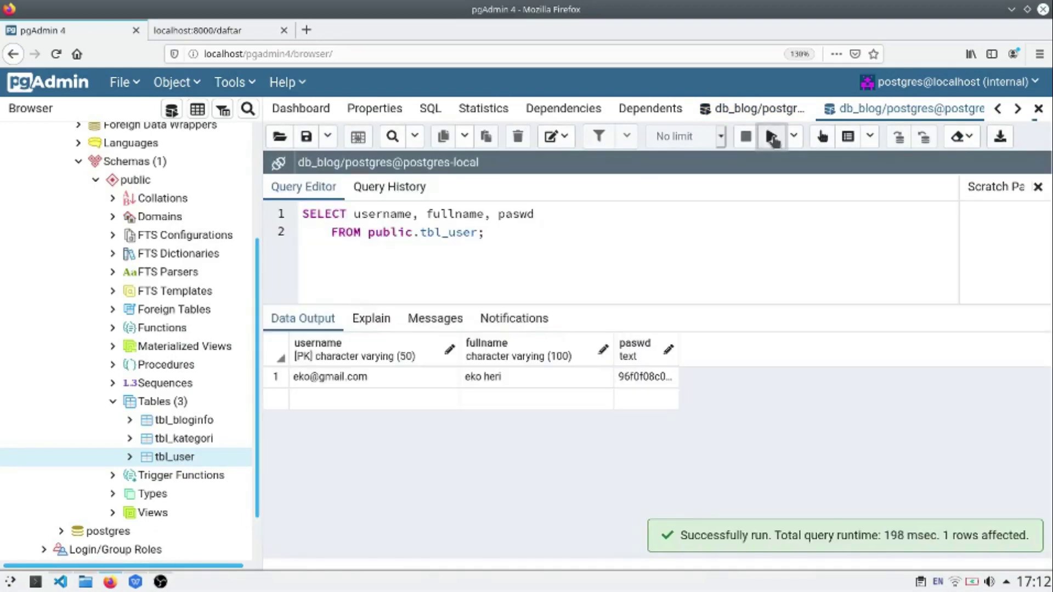